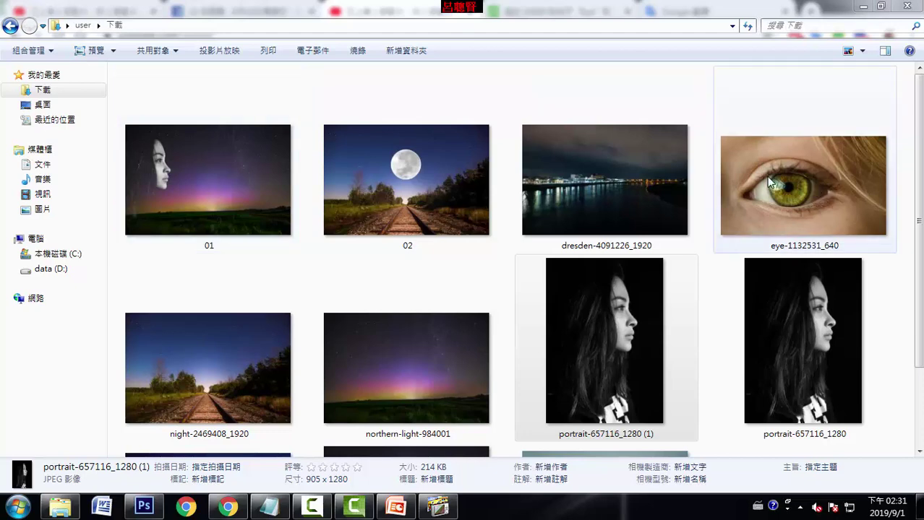
# - Drag eye-1132531_640 from the Downloads folder onto the northern-light composite as a placed layer
pyautogui.click(149, 508)
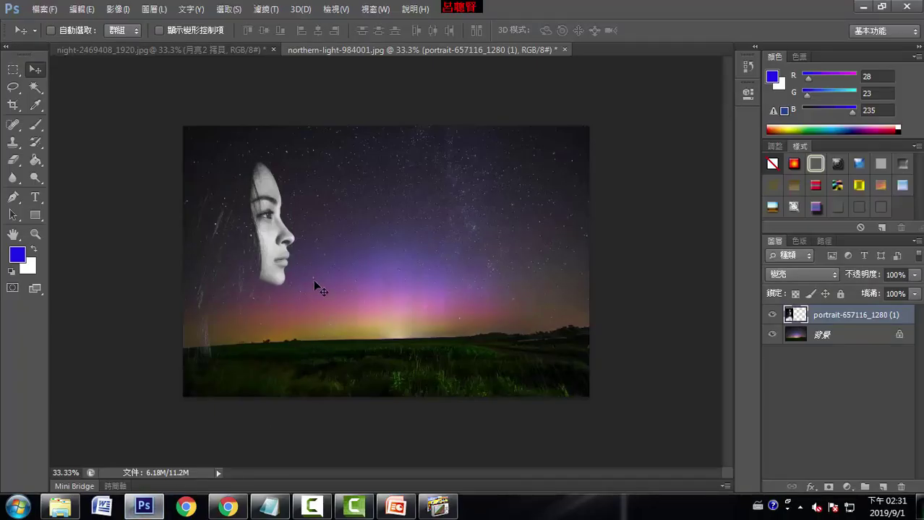
pyautogui.click(60, 508)
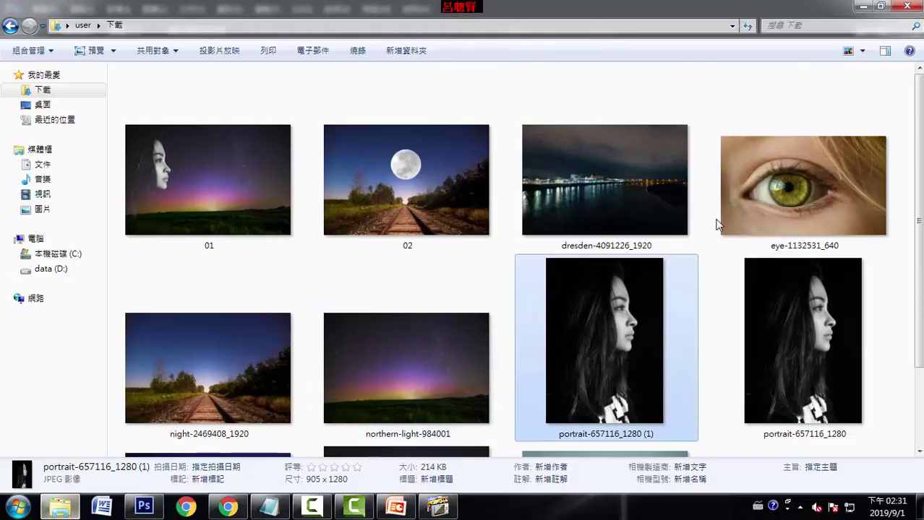
pyautogui.click(881, 6)
pyautogui.moveTo(661, 102); pyautogui.dragTo(455, 155)
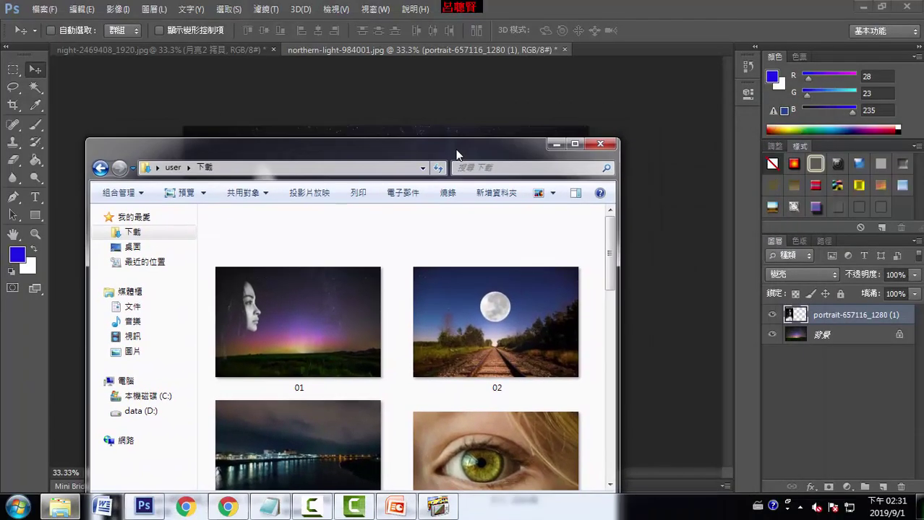
pyautogui.moveTo(475, 439); pyautogui.dragTo(391, 135)
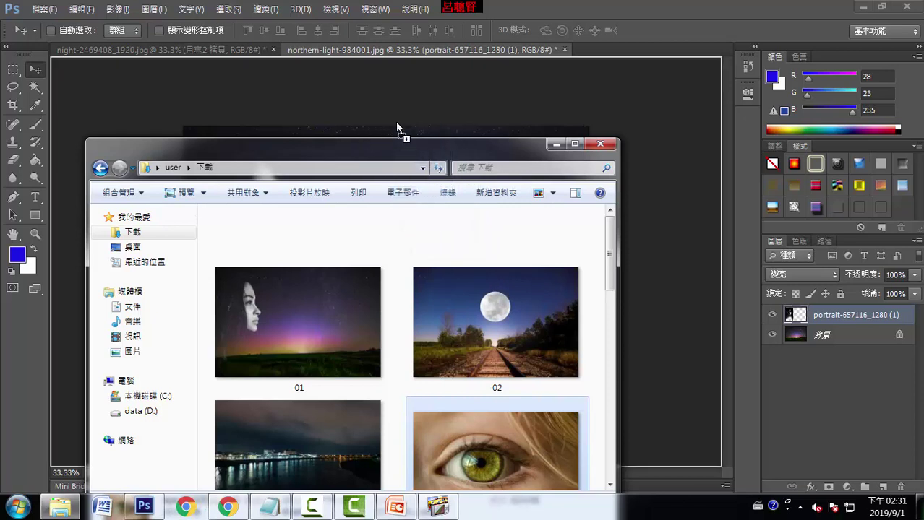
pyautogui.moveTo(397, 127); pyautogui.dragTo(397, 129)
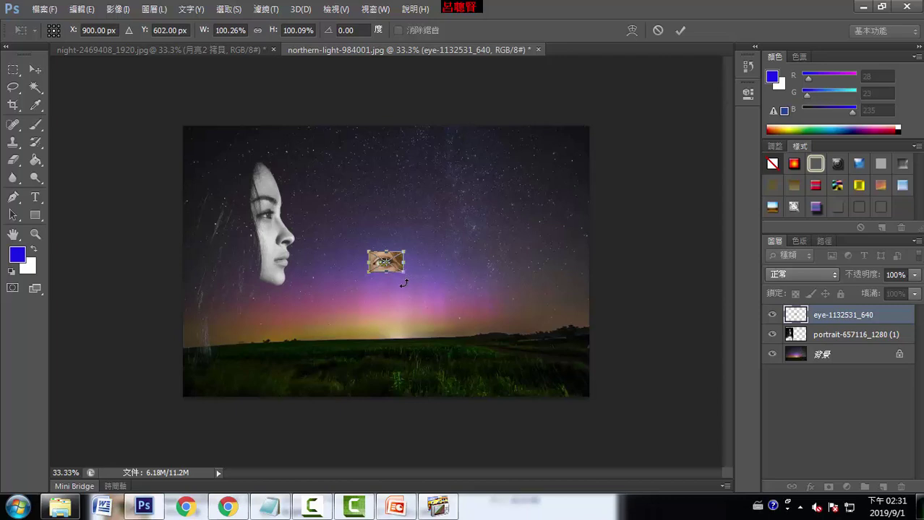
# - Commit the placed eye image and move it up into the sky
pyautogui.press('Return')
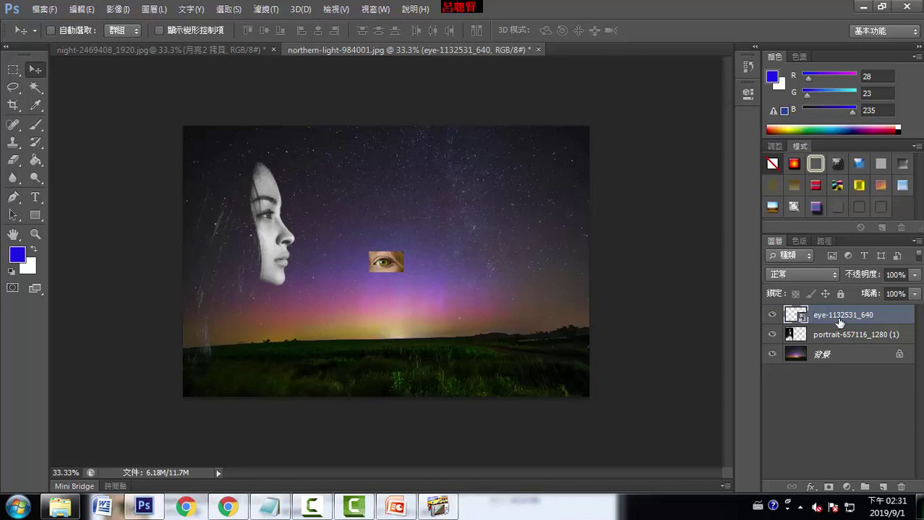
pyautogui.click(13, 87)
pyautogui.click(36, 69)
pyautogui.moveTo(373, 331); pyautogui.dragTo(388, 282)
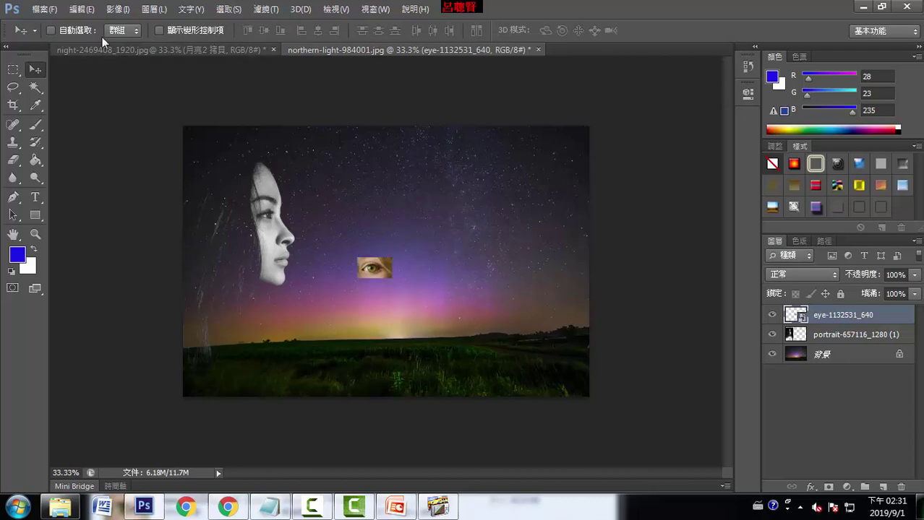
# - Scale the eye to about 278% and position it right of the woman's face
pyautogui.click(81, 10)
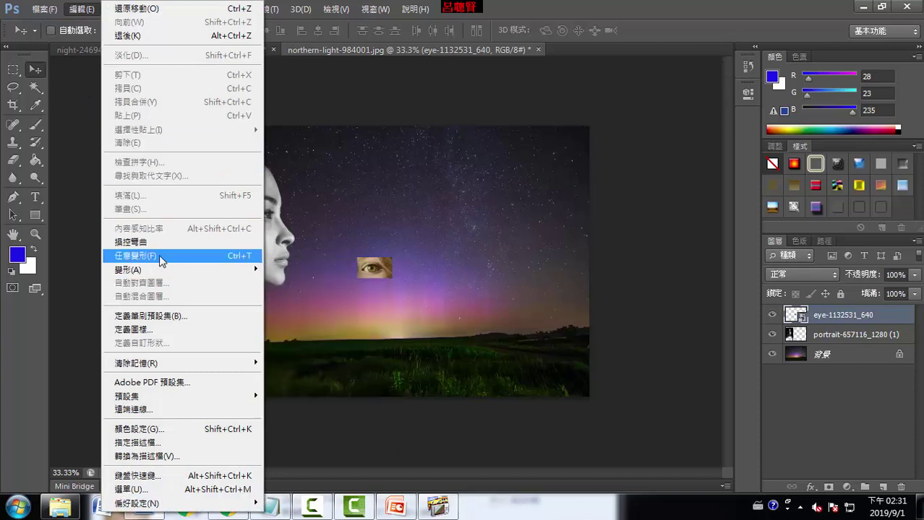
pyautogui.click(343, 85)
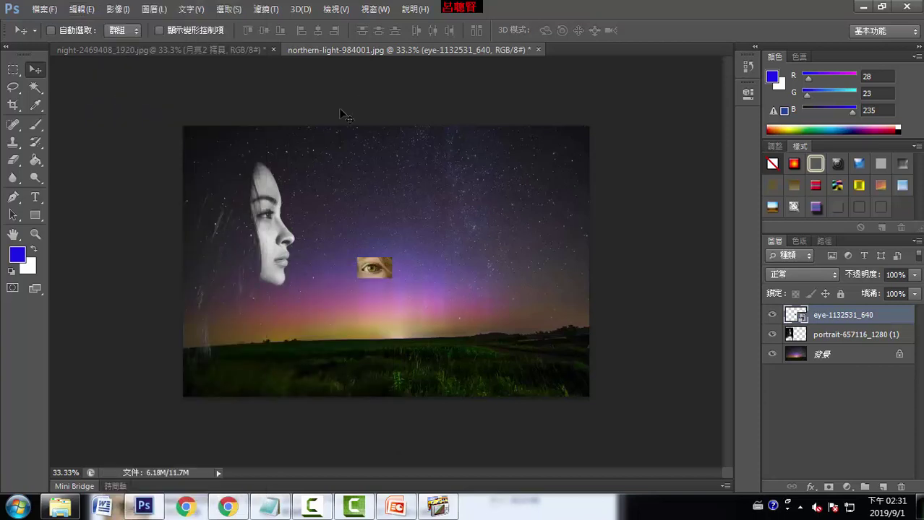
pyautogui.hotkey('ctrl', 't')
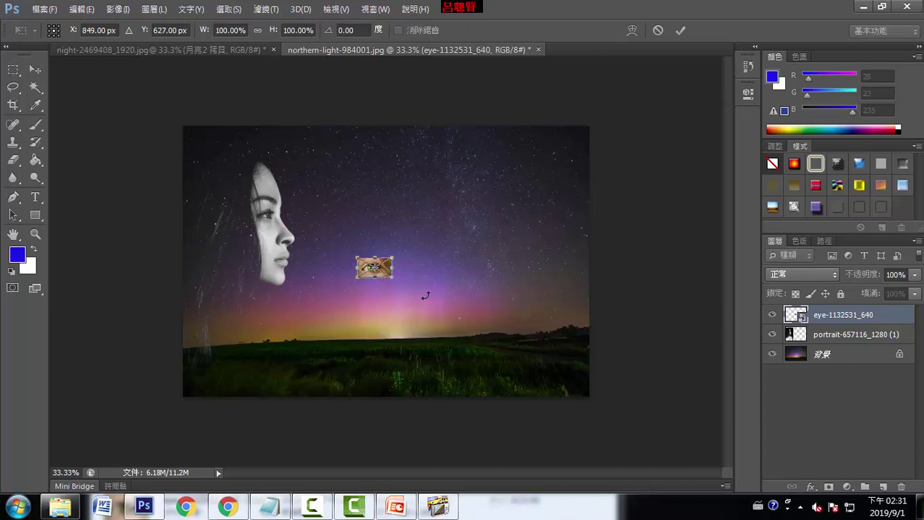
pyautogui.moveTo(392, 279); pyautogui.dragTo(482, 332)
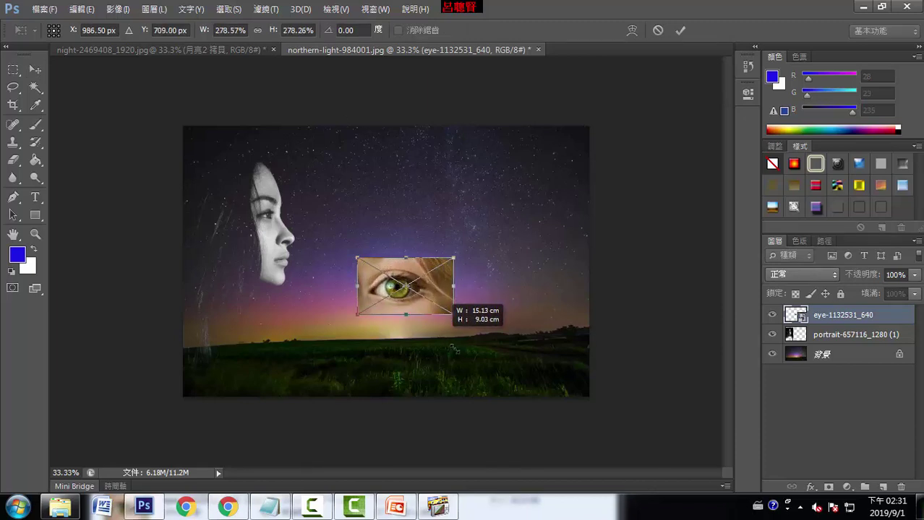
pyautogui.press('Return')
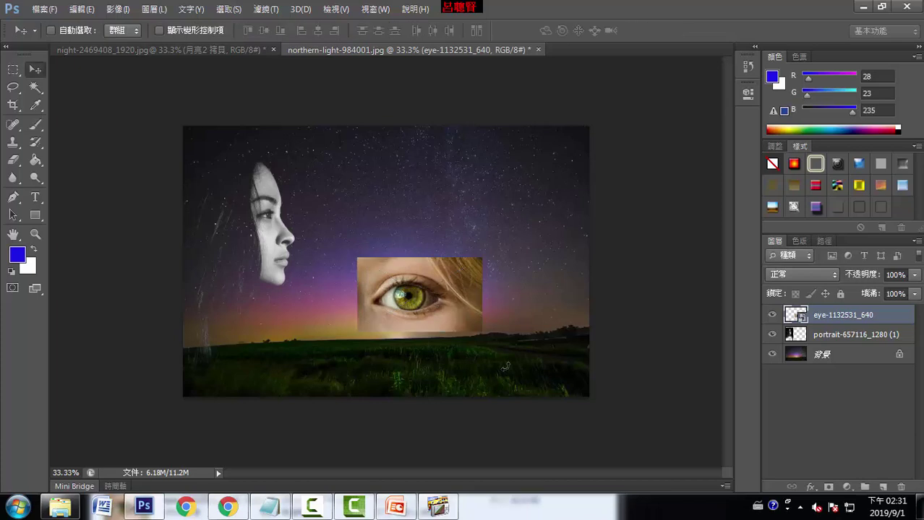
pyautogui.moveTo(439, 302); pyautogui.dragTo(426, 229)
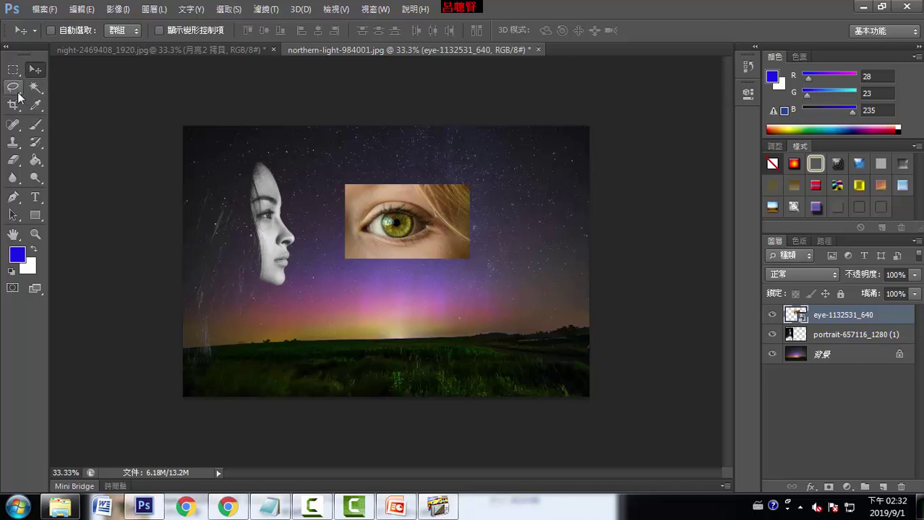
# - Draw an elliptical selection around the eye, leaving the feather setting unchanged
pyautogui.click(17, 92)
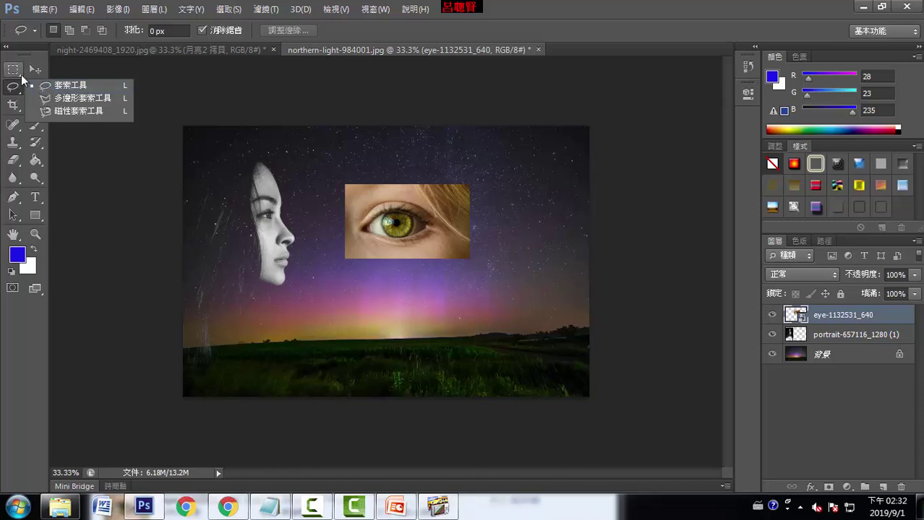
pyautogui.click(19, 74)
pyautogui.rightClick(20, 75)
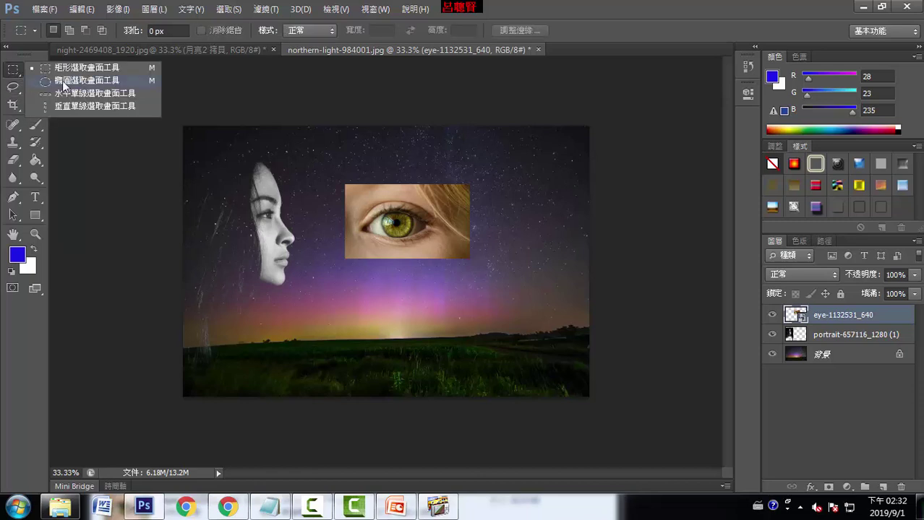
pyautogui.click(64, 82)
pyautogui.moveTo(351, 204); pyautogui.dragTo(442, 246)
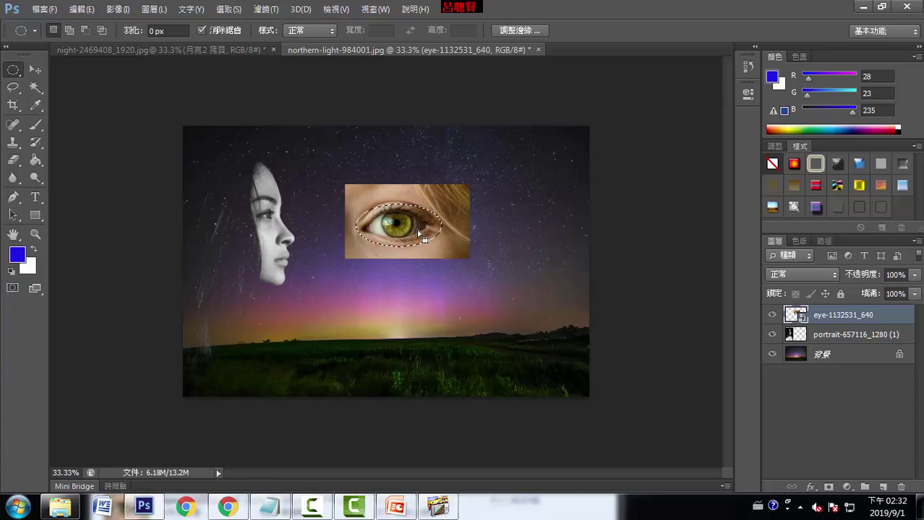
pyautogui.rightClick(418, 232)
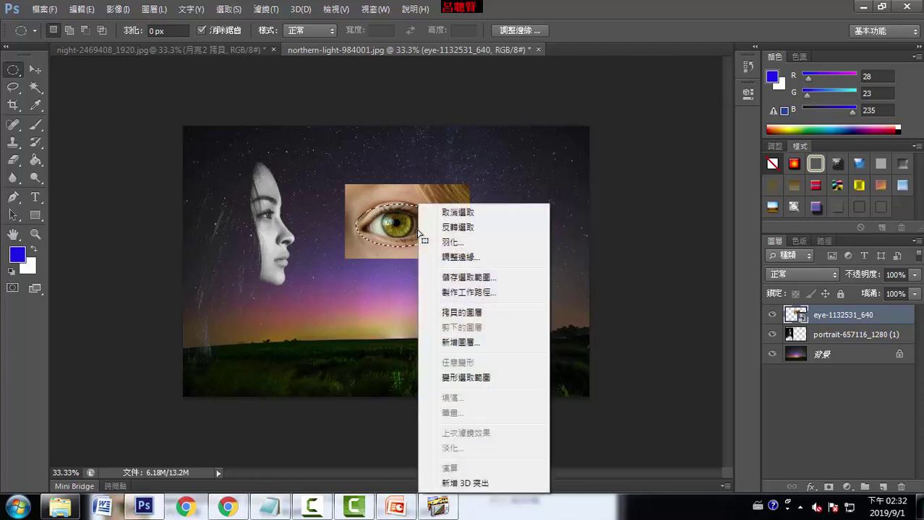
pyautogui.click(460, 247)
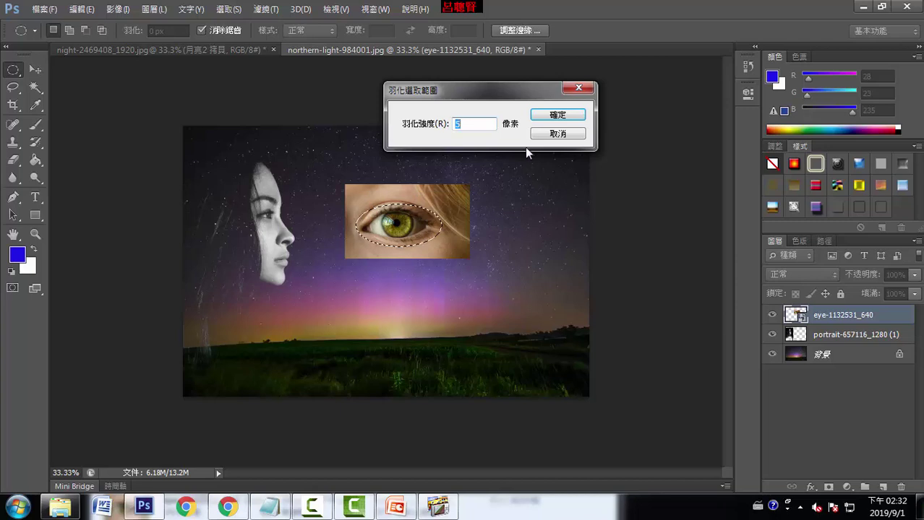
pyautogui.click(555, 135)
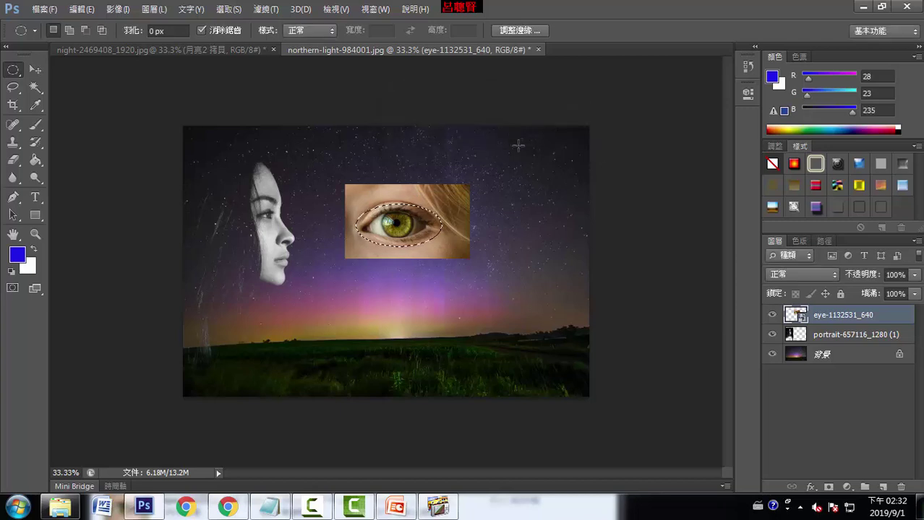
# - Copy the oval eye area to a new layer, check it, then delete 圖層 1
pyautogui.hotkey('ctrl', 'j')
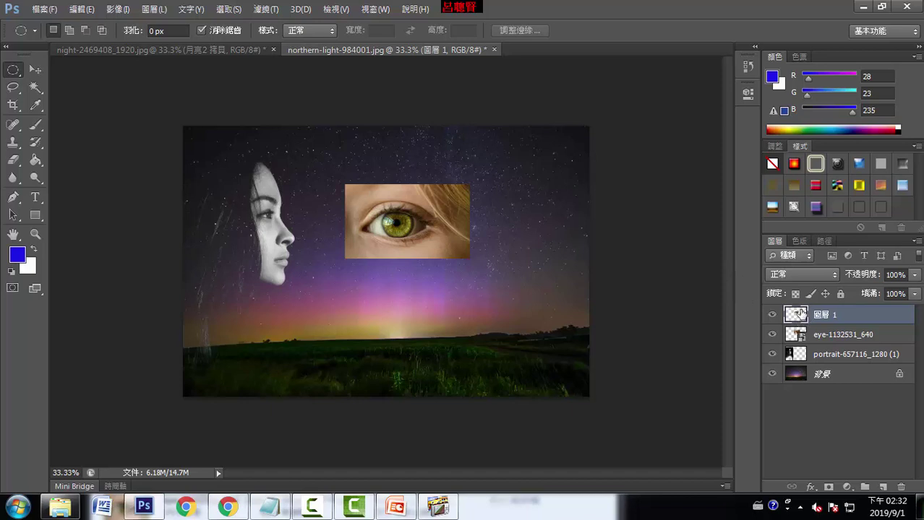
pyautogui.click(772, 336)
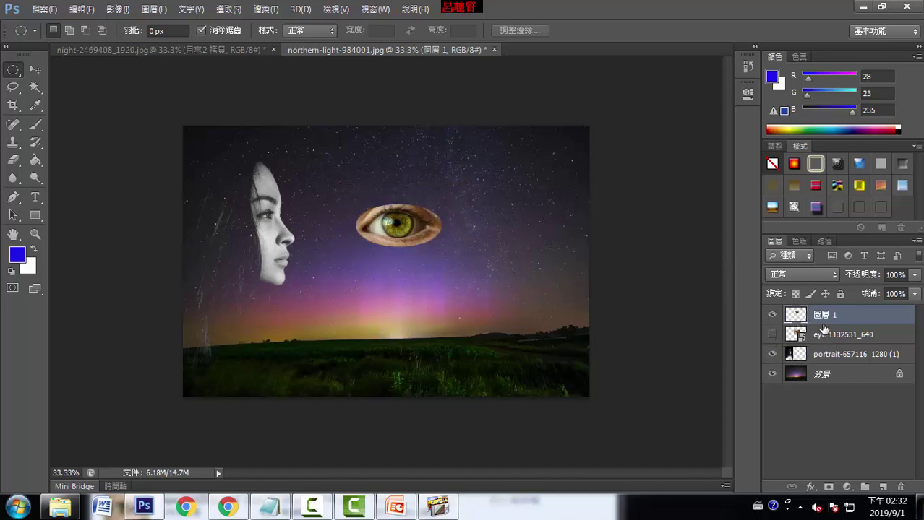
pyautogui.click(772, 335)
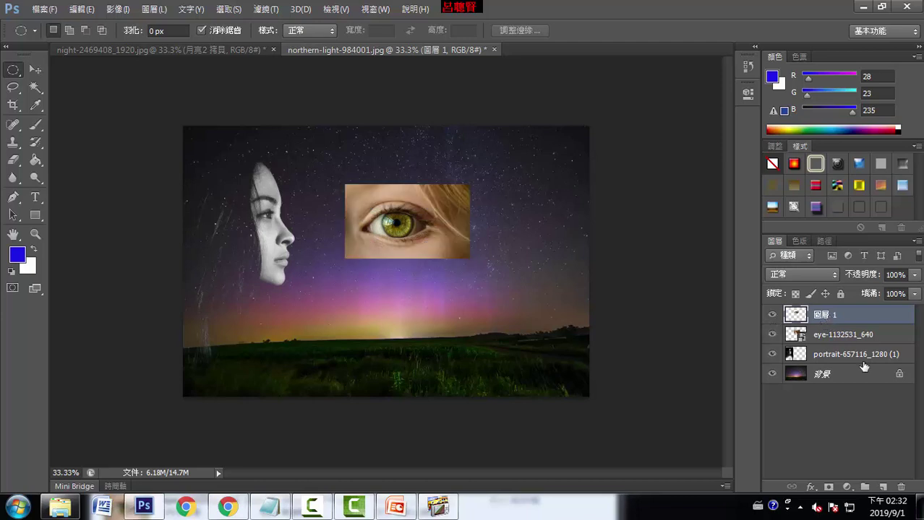
pyautogui.click(901, 486)
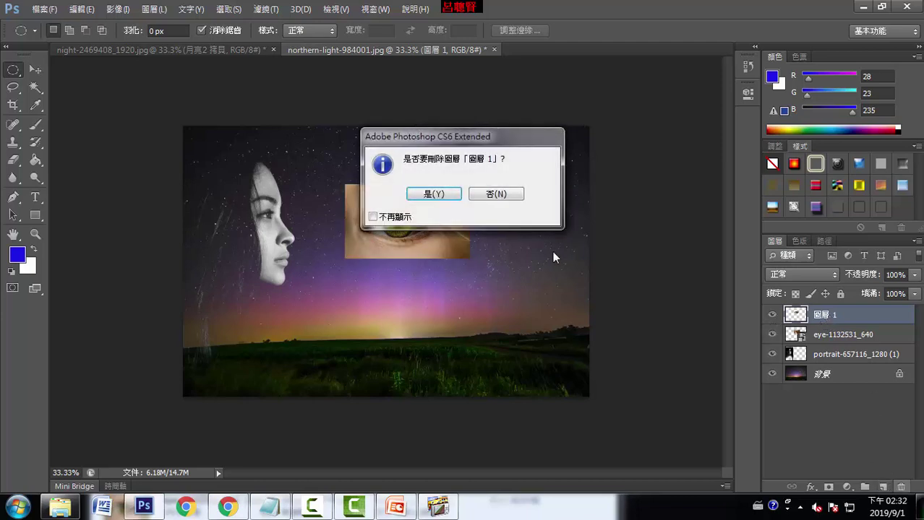
pyautogui.click(426, 194)
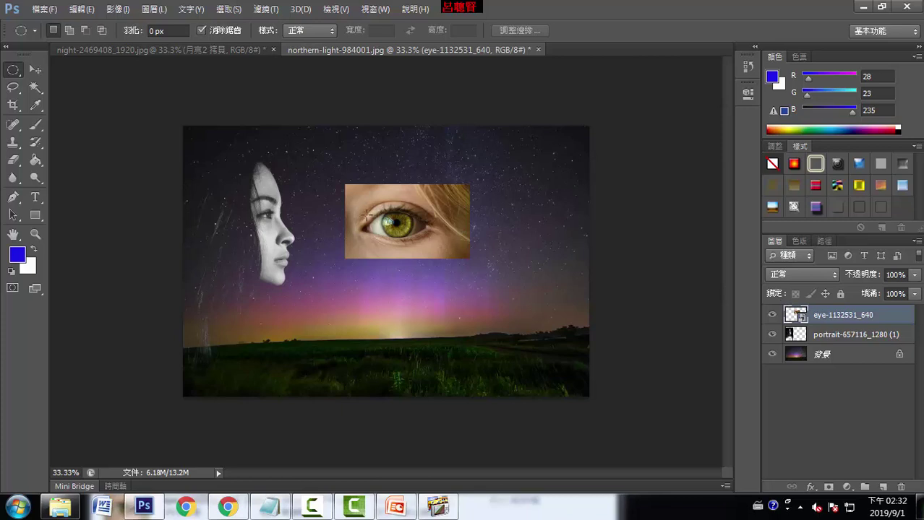
# - Copy a 10 px feathered oval of the eye to a new layer and hide the rectangular photo
pyautogui.moveTo(356, 203); pyautogui.dragTo(433, 245)
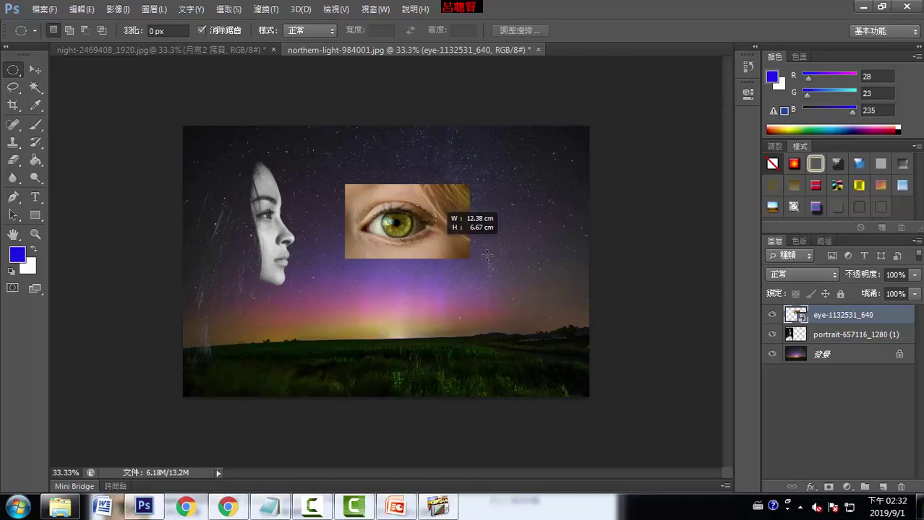
pyautogui.moveTo(435, 245); pyautogui.dragTo(434, 246)
pyautogui.rightClick(405, 232)
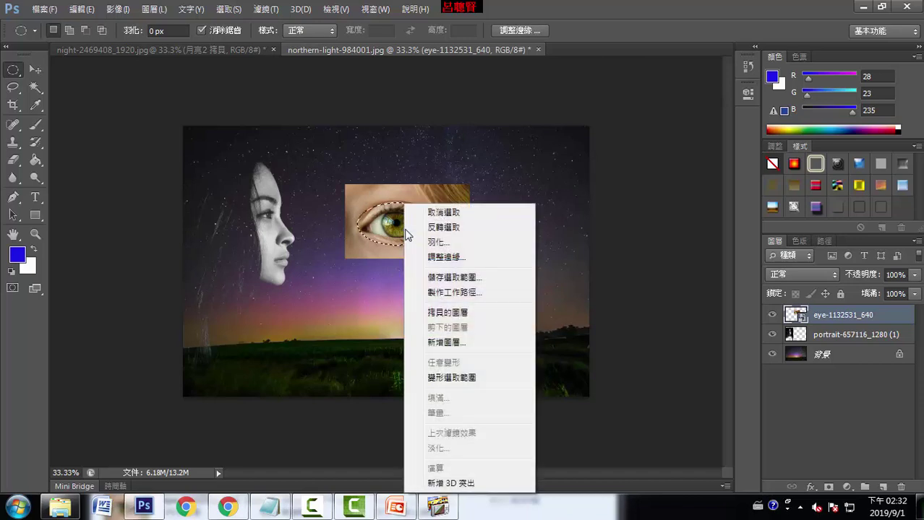
pyautogui.click(446, 243)
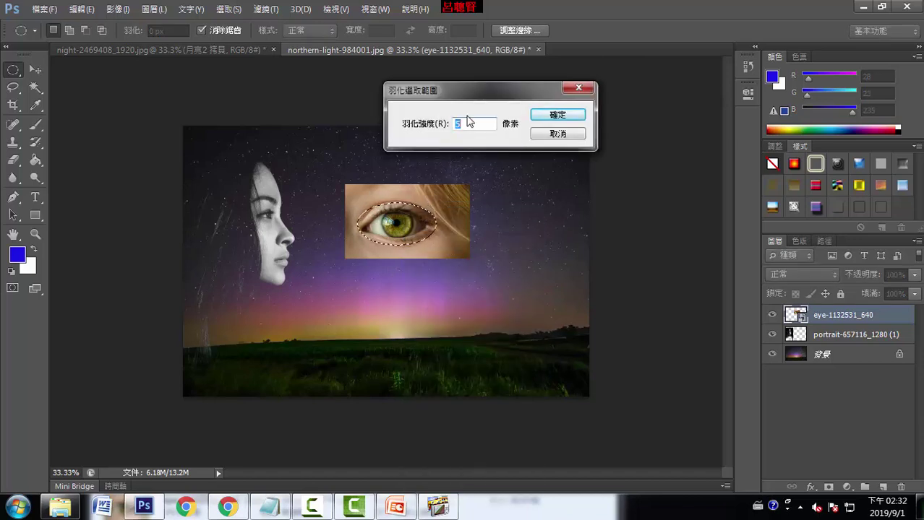
pyautogui.write('10')
pyautogui.click(553, 113)
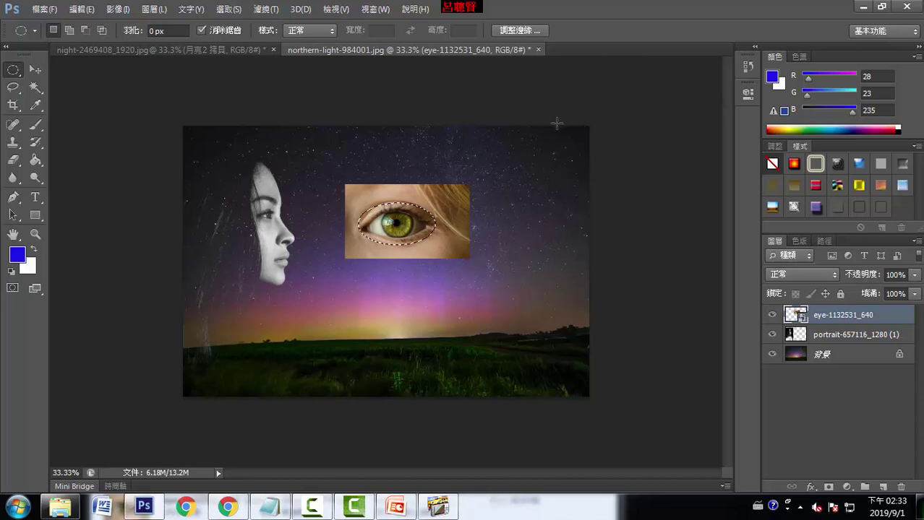
pyautogui.hotkey('ctrl', 'j')
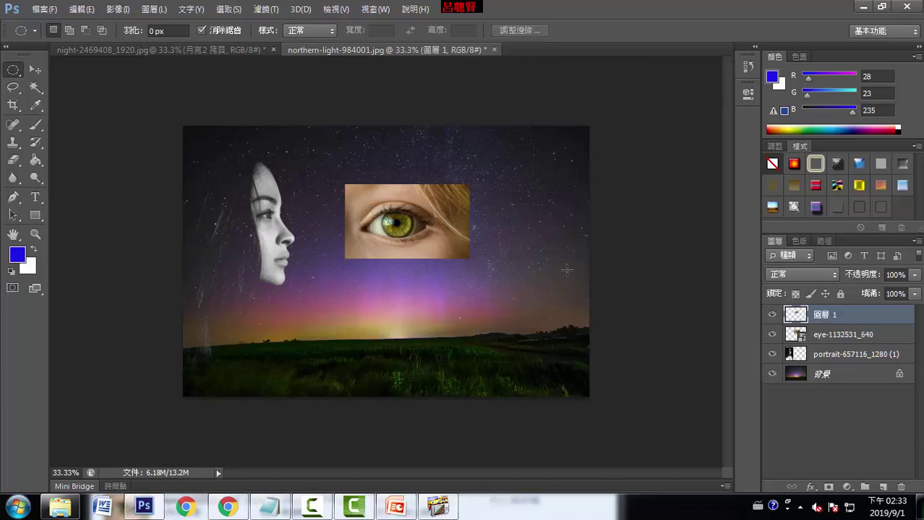
pyautogui.click(772, 335)
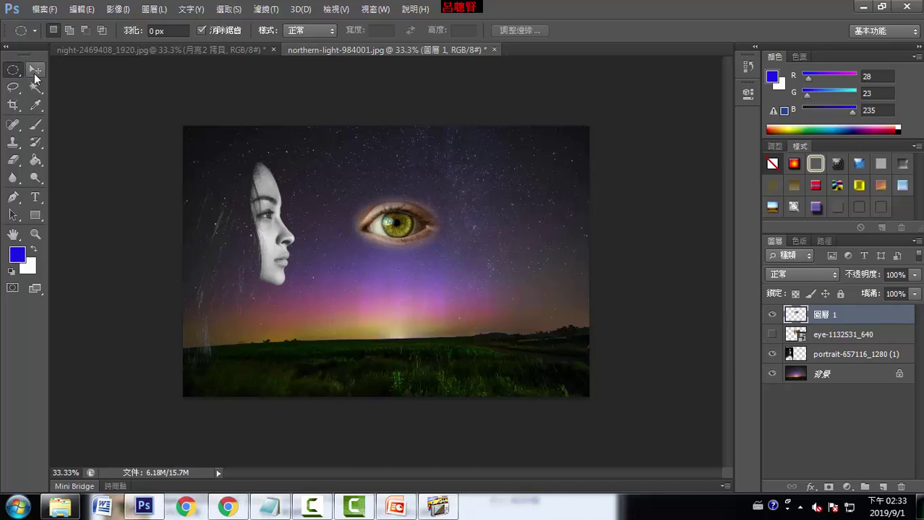
# - Move the feathered eye around the sky to try out positions
pyautogui.click(35, 71)
pyautogui.moveTo(398, 222); pyautogui.dragTo(457, 208)
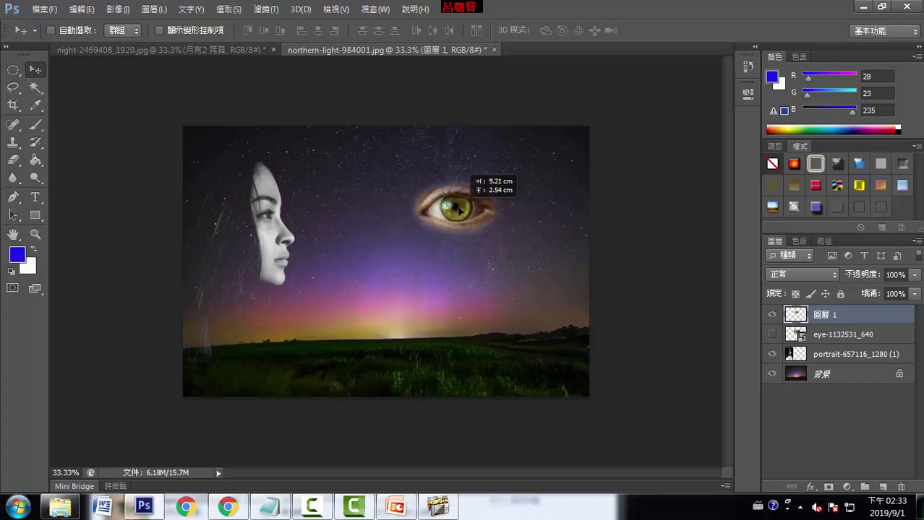
pyautogui.moveTo(458, 208); pyautogui.dragTo(408, 216)
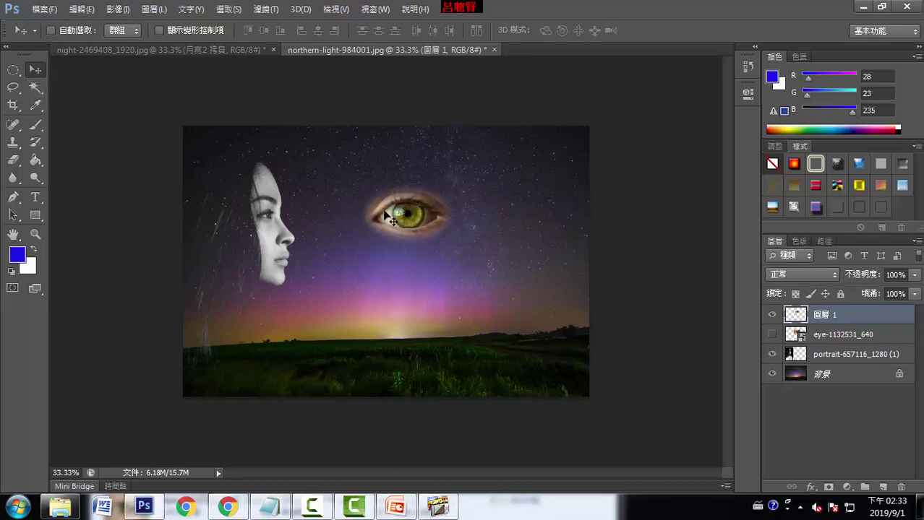
# - Scale the feathered eye to about 220% and nudge it beside the profile
pyautogui.click(82, 9)
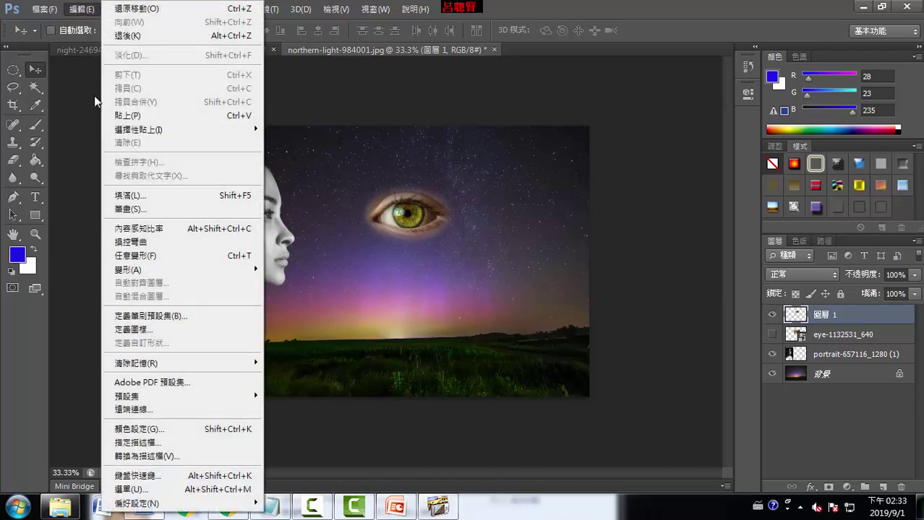
pyautogui.click(192, 257)
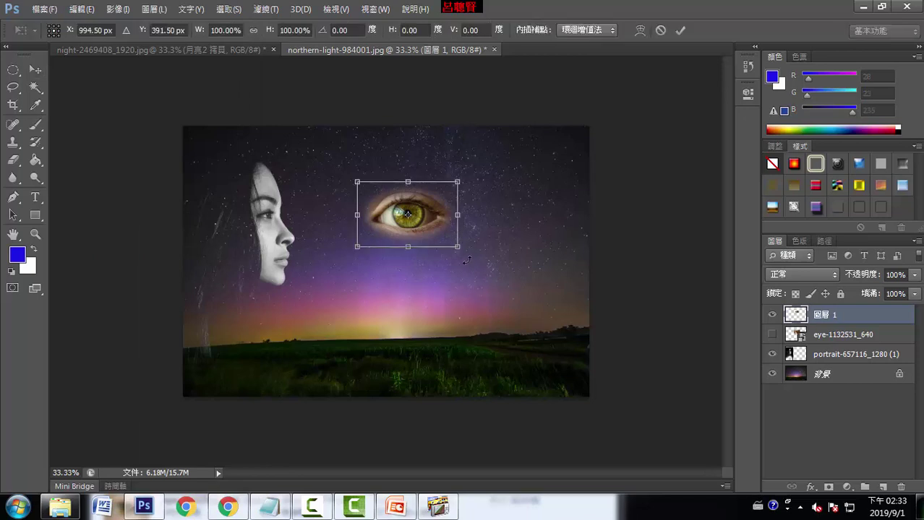
pyautogui.moveTo(457, 247); pyautogui.dragTo(578, 318)
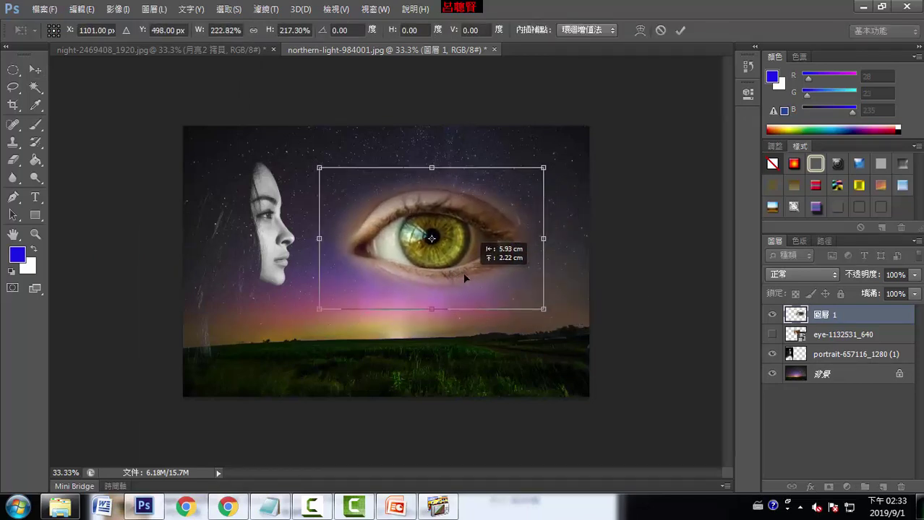
pyautogui.moveTo(504, 286)
pyautogui.mouseDown()
pyautogui.moveTo(466, 271)
pyautogui.moveTo(482, 270)
pyautogui.mouseUp()
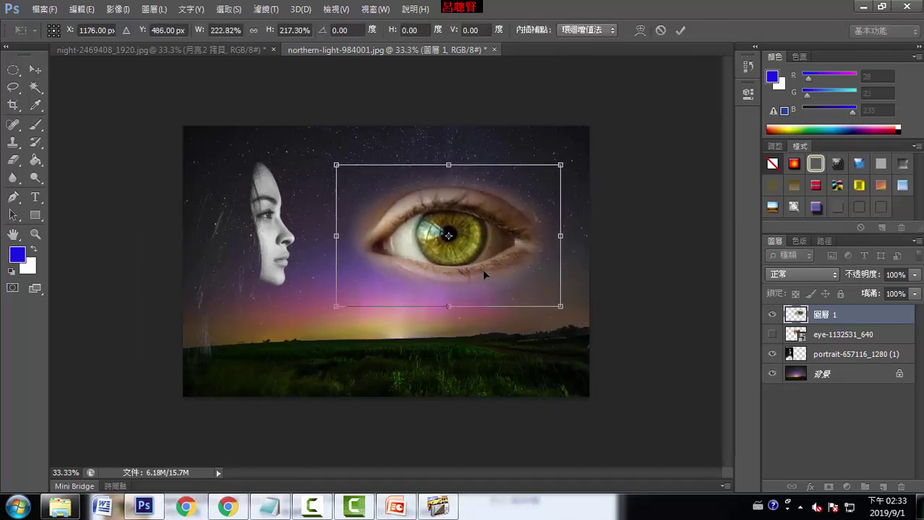
pyautogui.press('Return')
pyautogui.moveTo(473, 242); pyautogui.dragTo(462, 234)
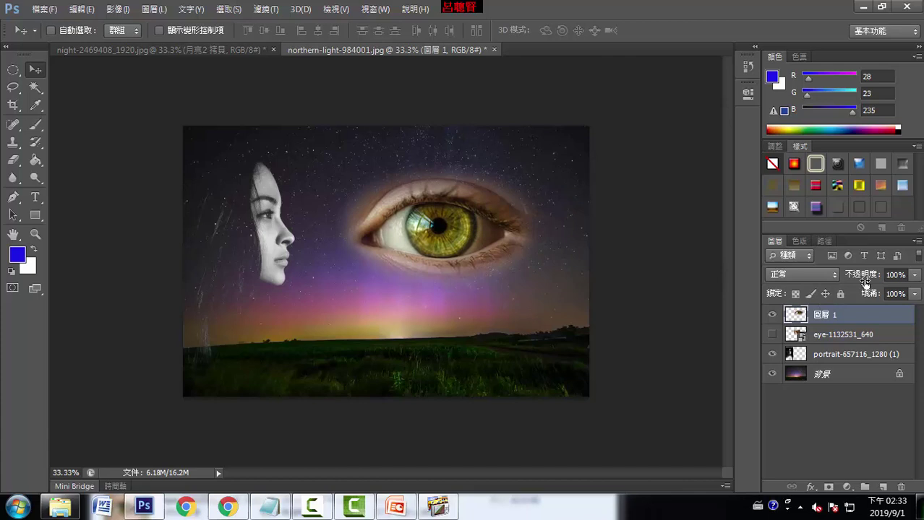
# - Lower the eye layer's opacity and shift the faint eye right
pyautogui.click(914, 275)
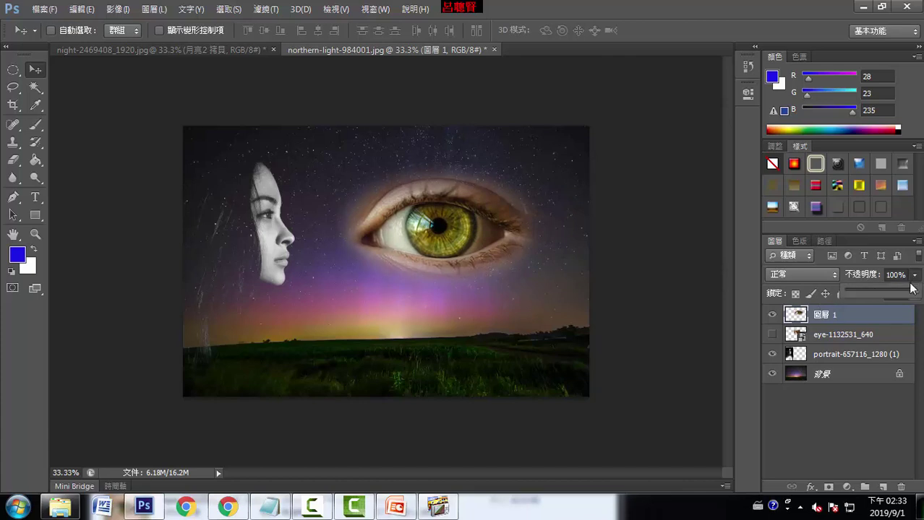
pyautogui.moveTo(889, 292); pyautogui.dragTo(860, 300)
pyautogui.moveTo(492, 250)
pyautogui.mouseDown()
pyautogui.moveTo(515, 281)
pyautogui.moveTo(505, 242)
pyautogui.mouseUp()
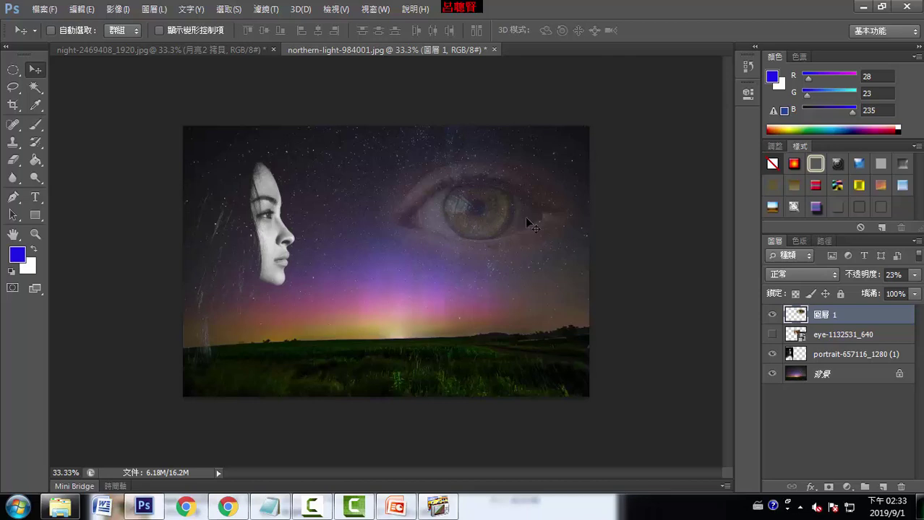
# - Compare the faint eye with the original photo, then move it slightly left
pyautogui.click(772, 314)
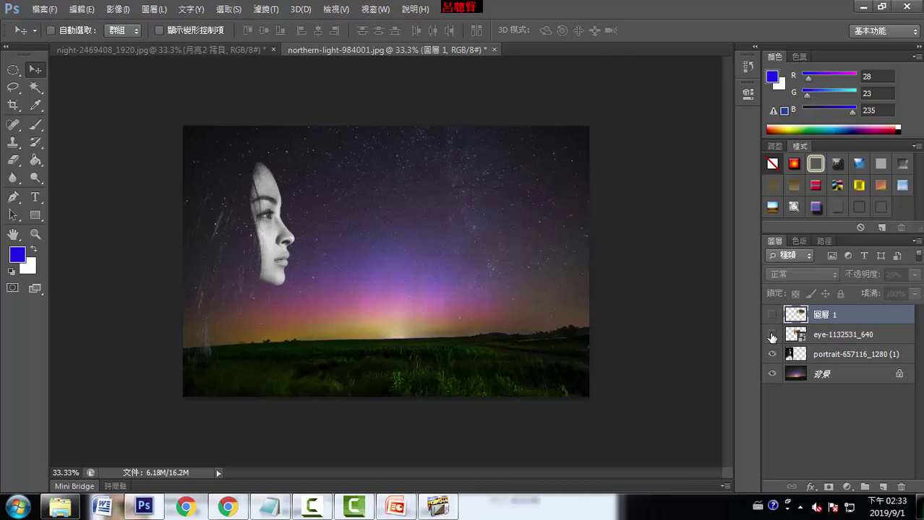
pyautogui.click(772, 334)
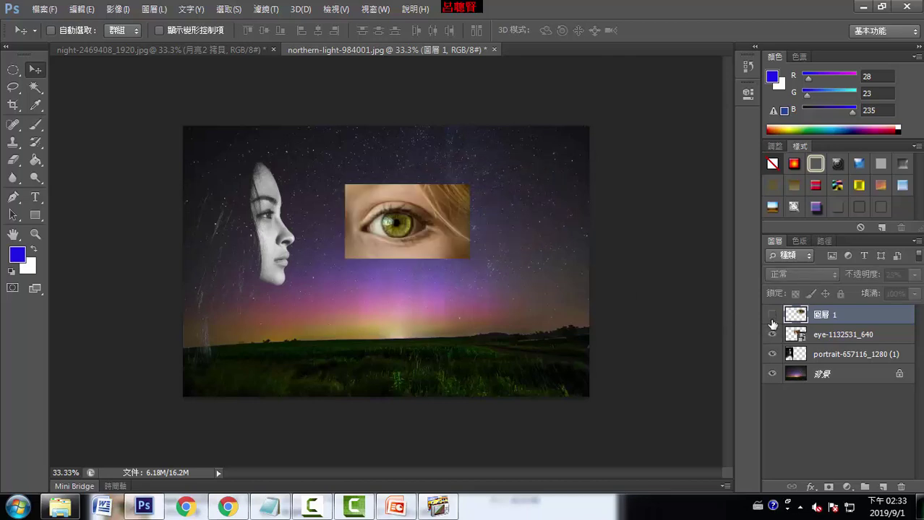
pyautogui.click(772, 314)
pyautogui.click(772, 335)
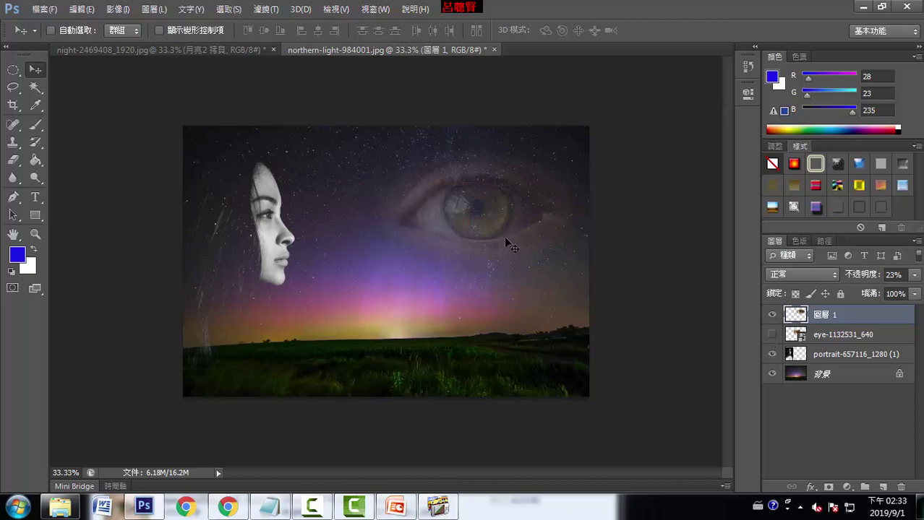
pyautogui.moveTo(504, 236); pyautogui.dragTo(465, 250)
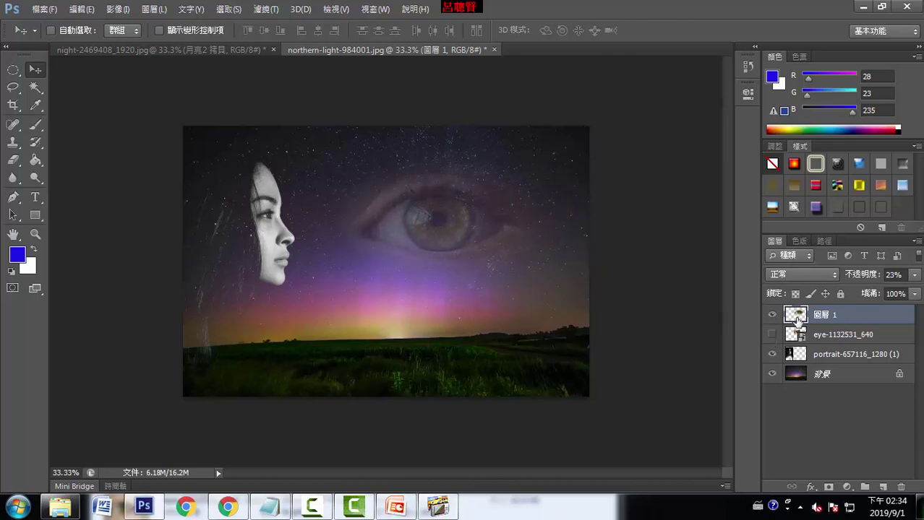
# - Raise the eye layer 圖層 1 from 23% to about 30% opacity
pyautogui.click(913, 278)
pyautogui.click(903, 282)
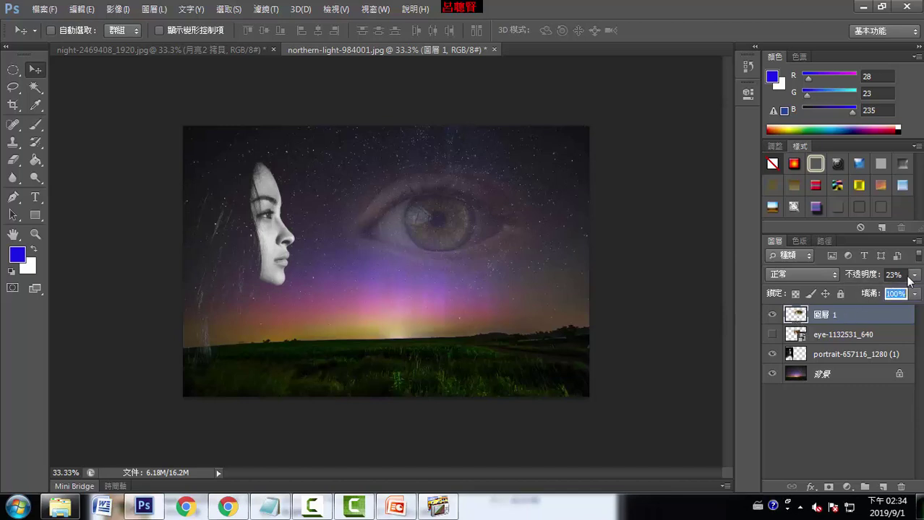
pyautogui.click(914, 279)
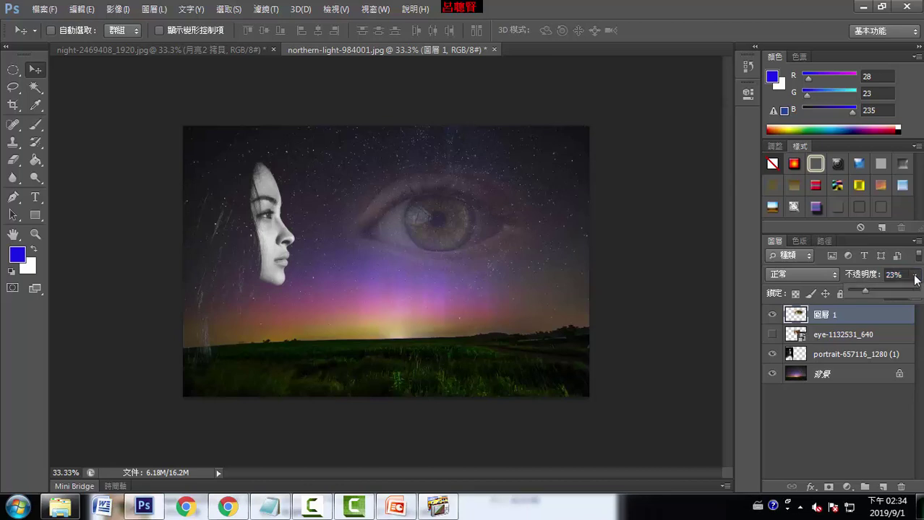
pyautogui.moveTo(866, 292); pyautogui.dragTo(869, 290)
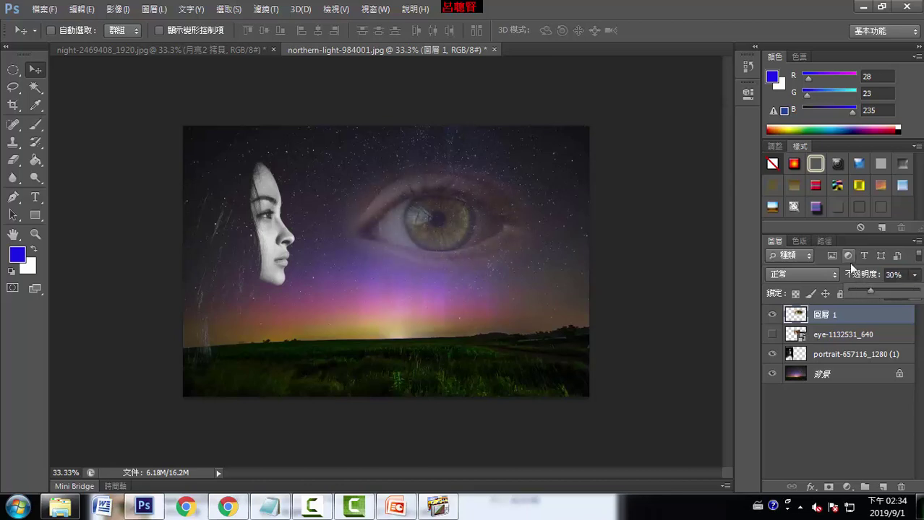